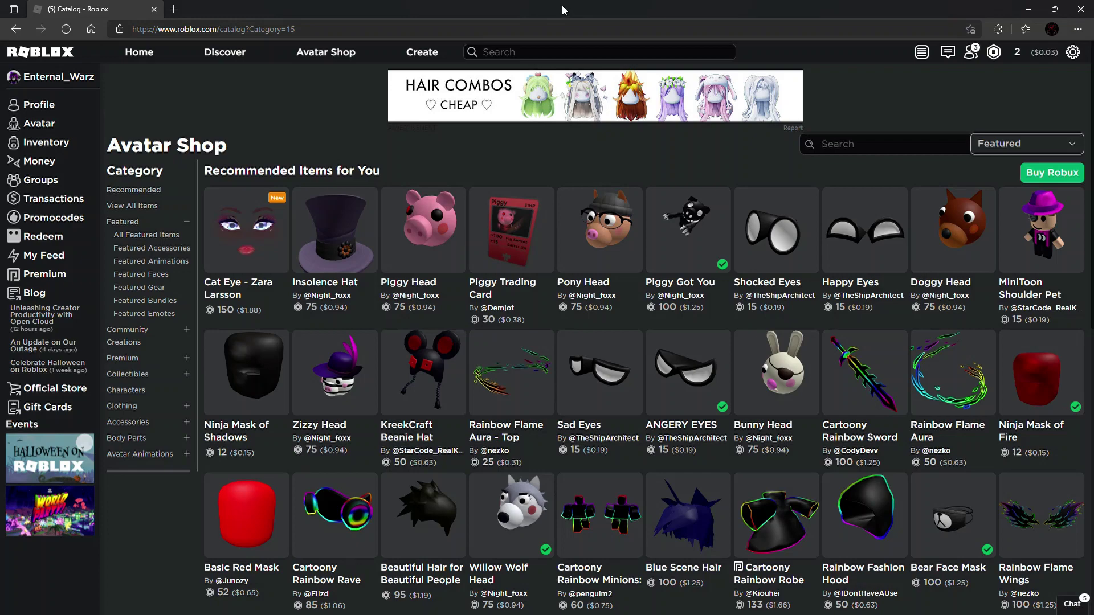
scroll(794, 342, down, 2)
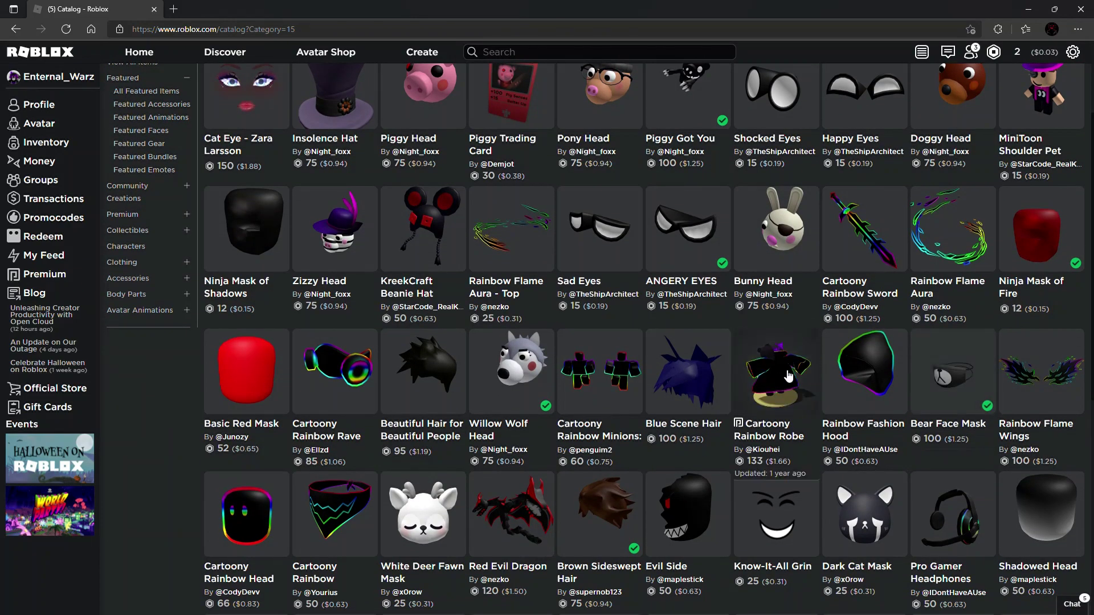
scroll(823, 359, up, 2)
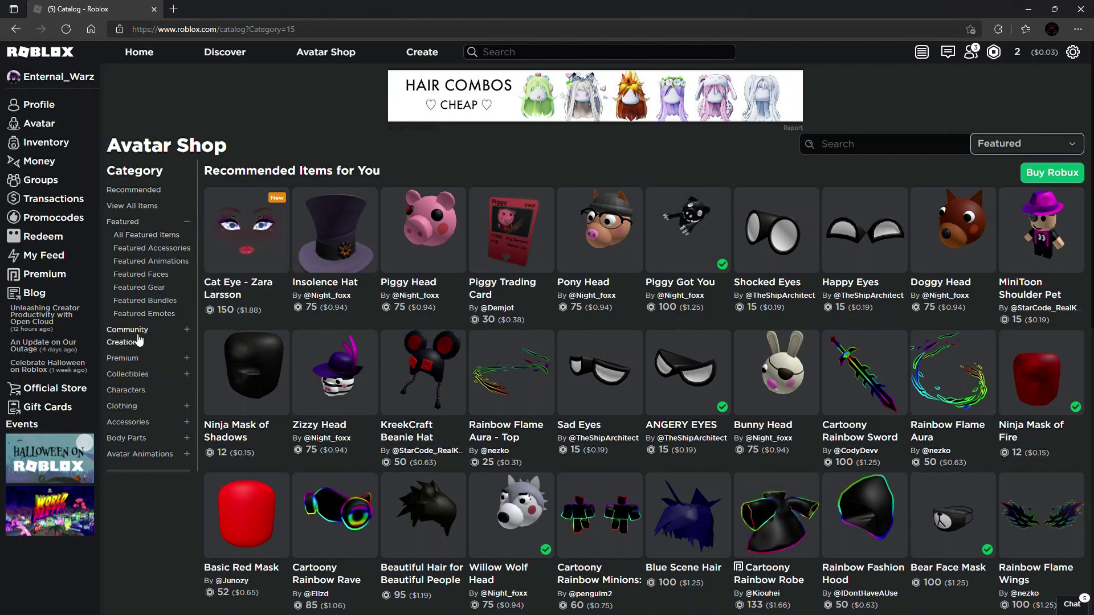
Step: Filter all categories to Roblox-created items, with Unavailable Items set to Show
click(132, 205)
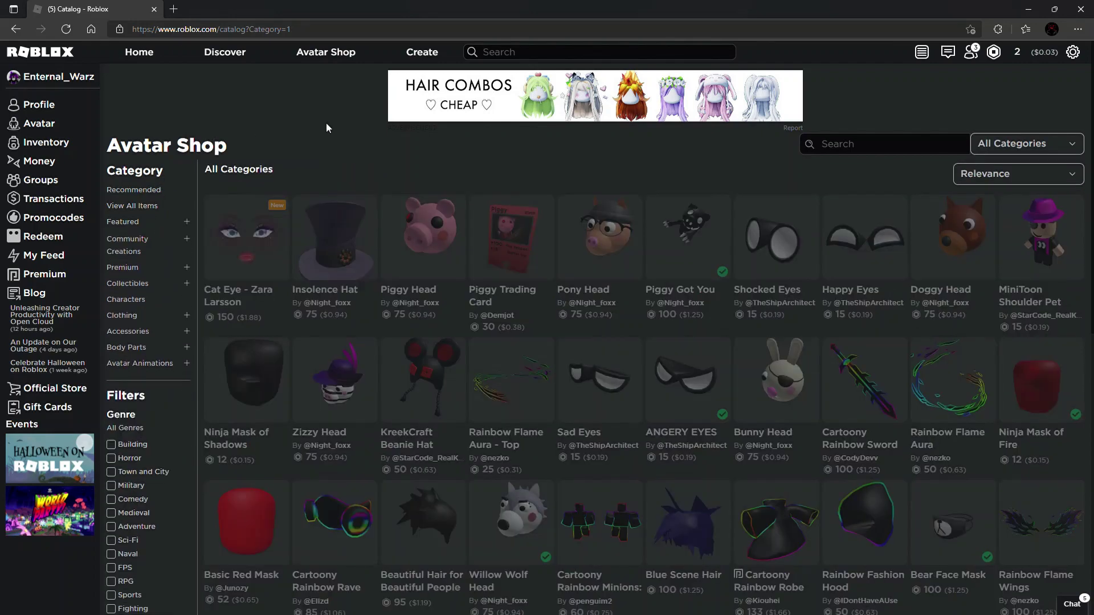
scroll(149, 324, down, 5)
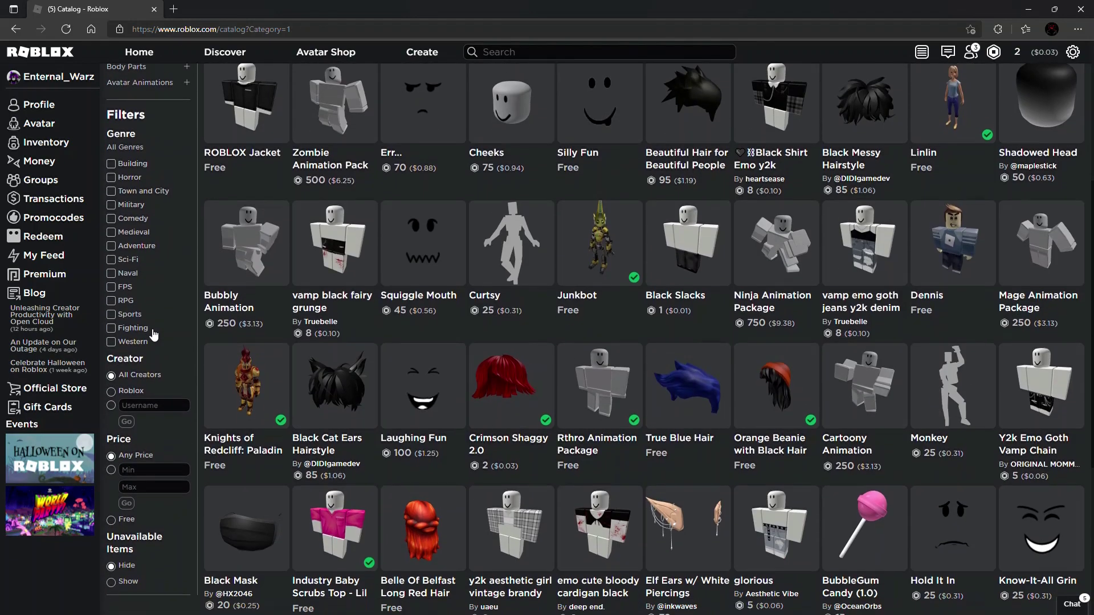
scroll(149, 323, down, 2)
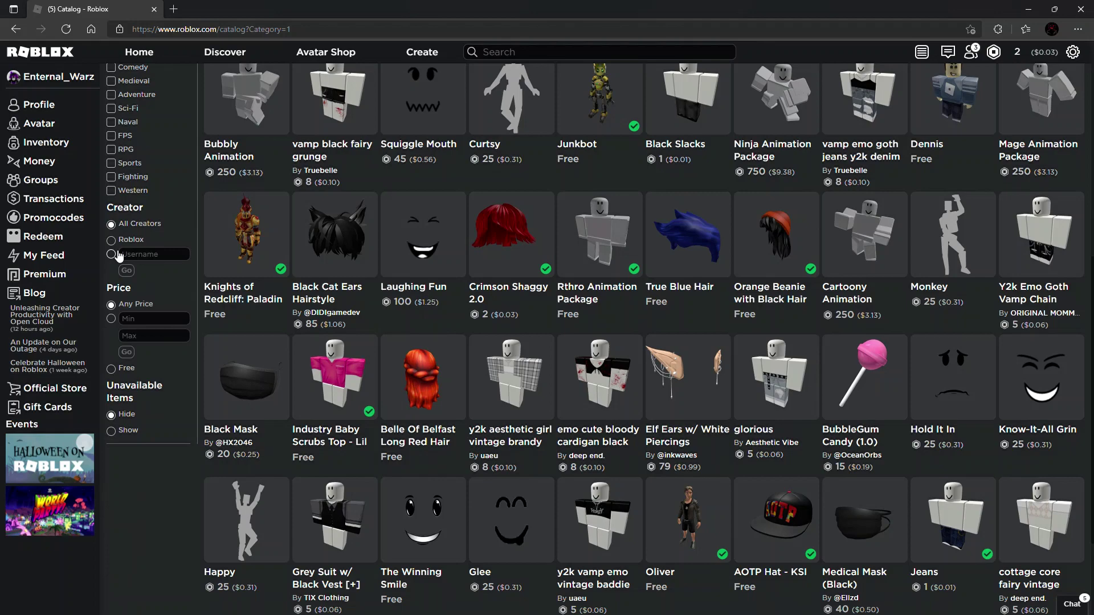
click(114, 239)
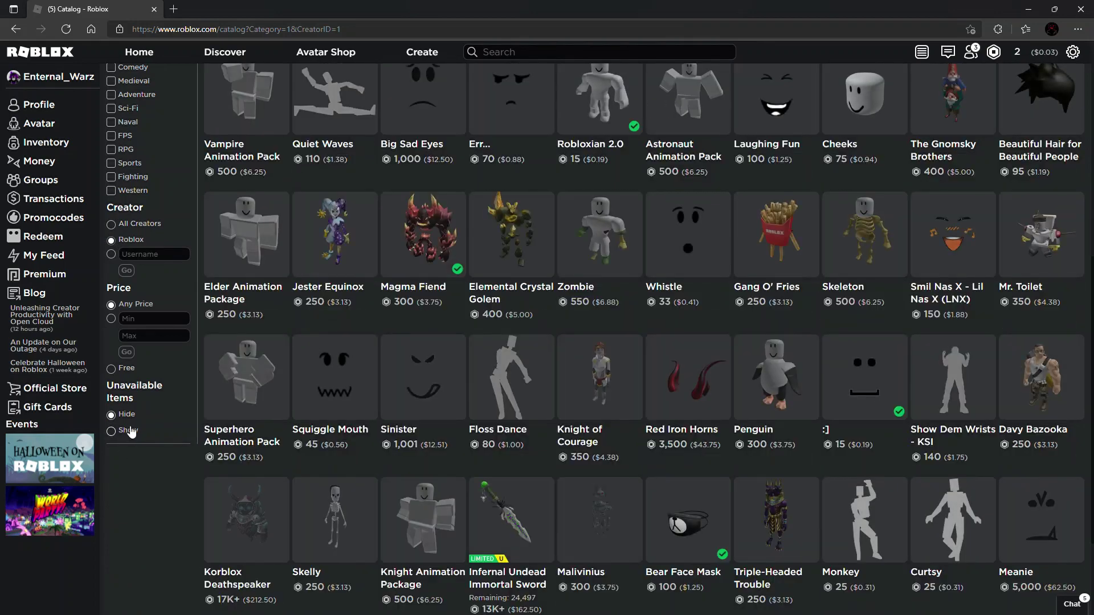
click(111, 430)
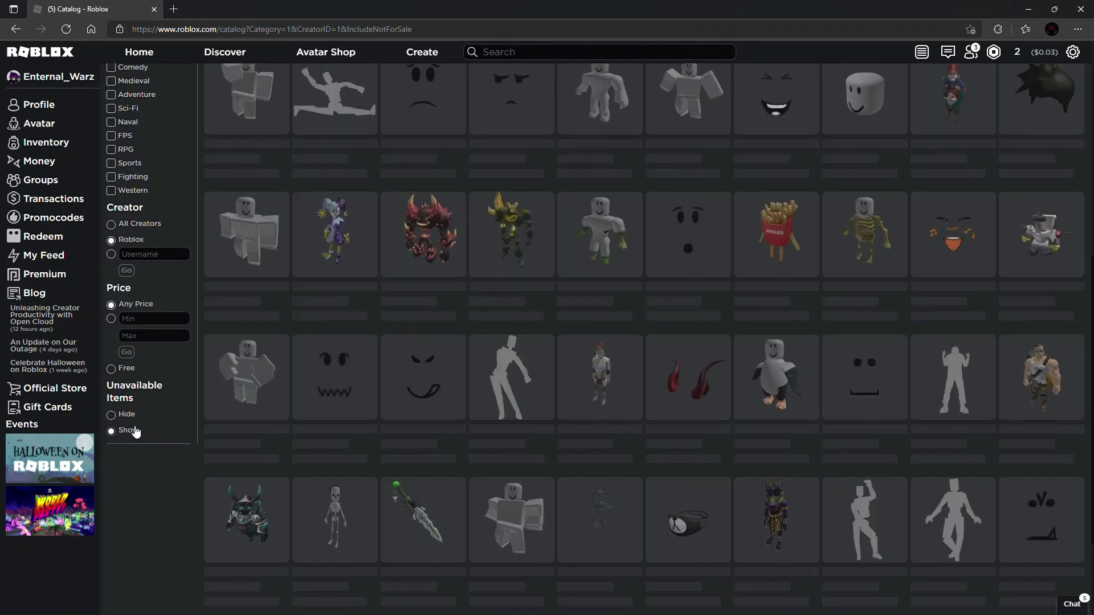
scroll(289, 382, up, 5)
scroll(290, 381, up, 3)
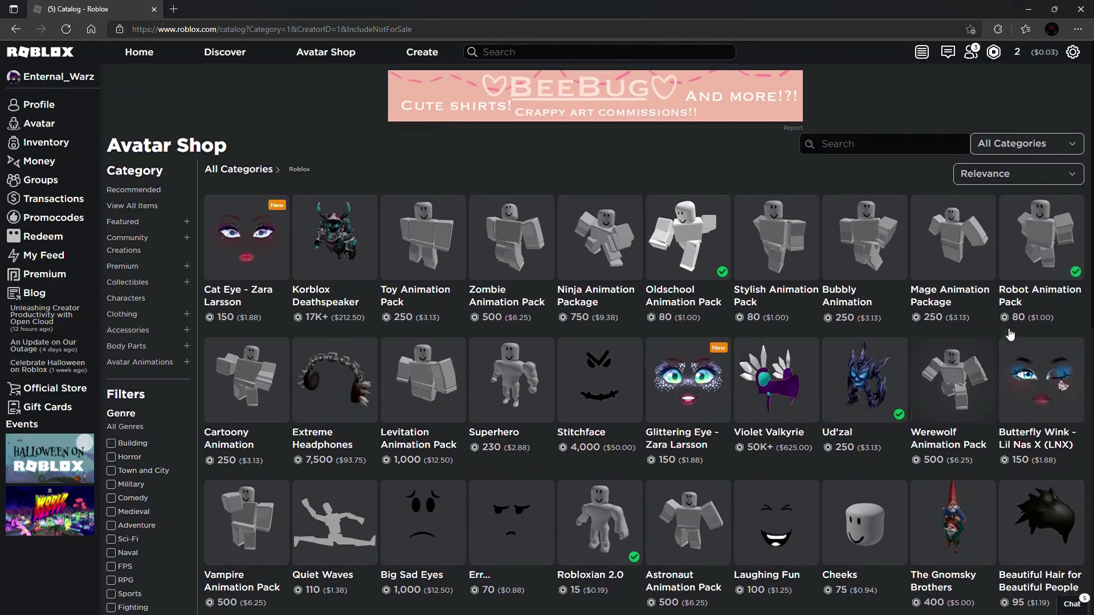
scroll(1029, 329, down, 2)
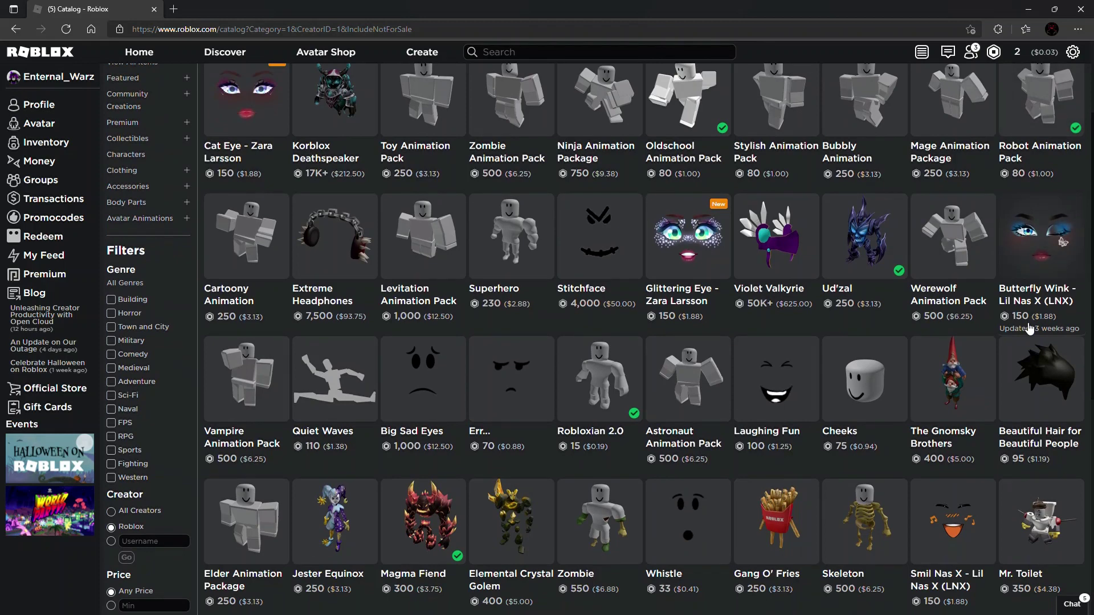
scroll(1030, 329, up, 3)
text(zara)
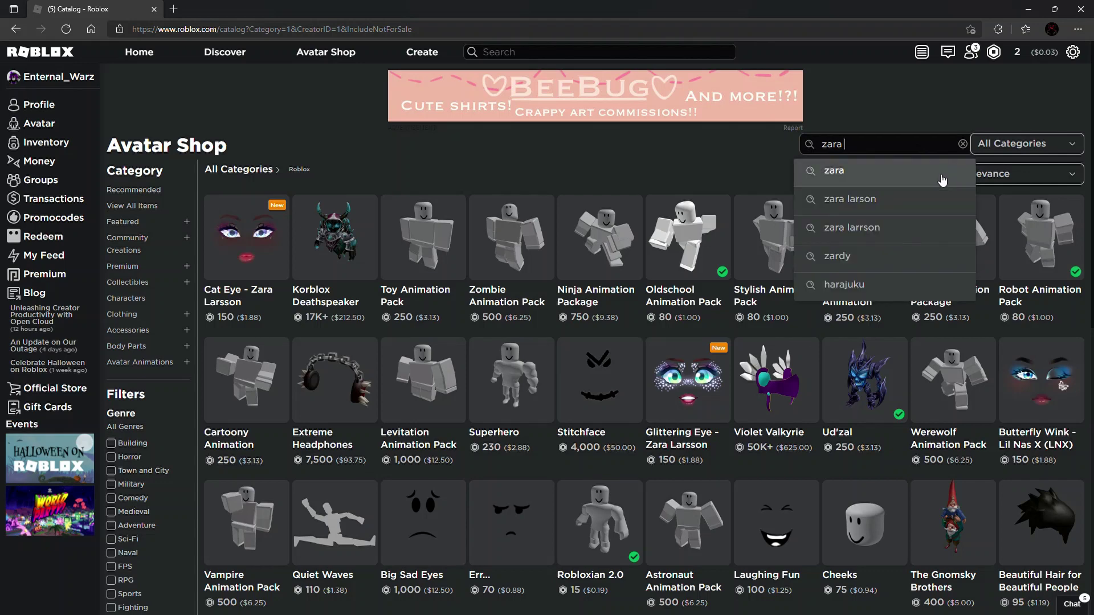
Step: Search the shop using the 'zara larson' dropdown suggestion
click(851, 198)
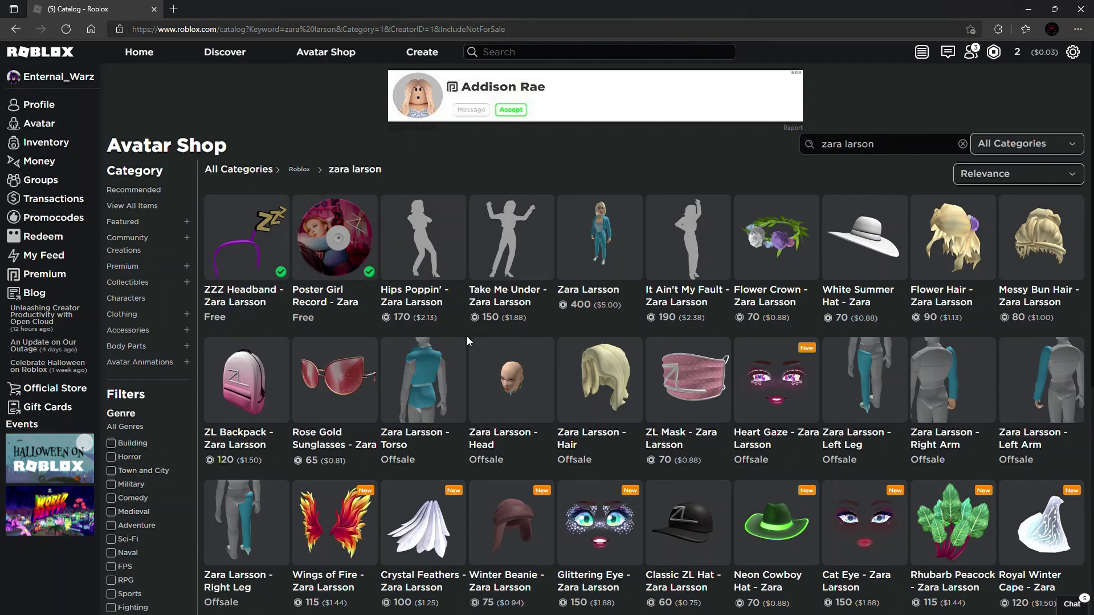
scroll(447, 336, down, 2)
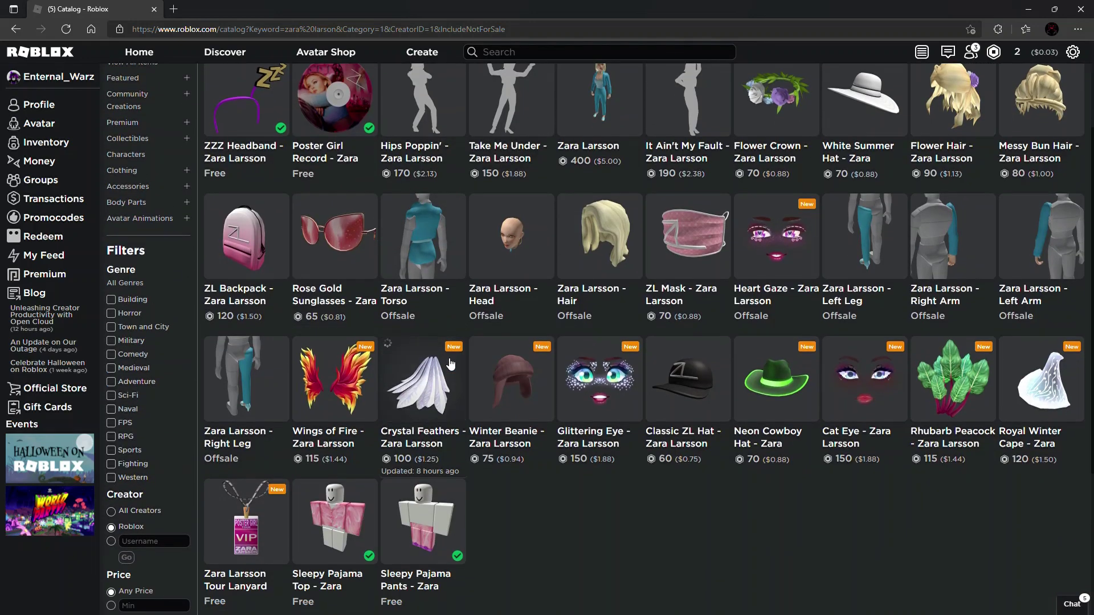
scroll(451, 366, down, 2)
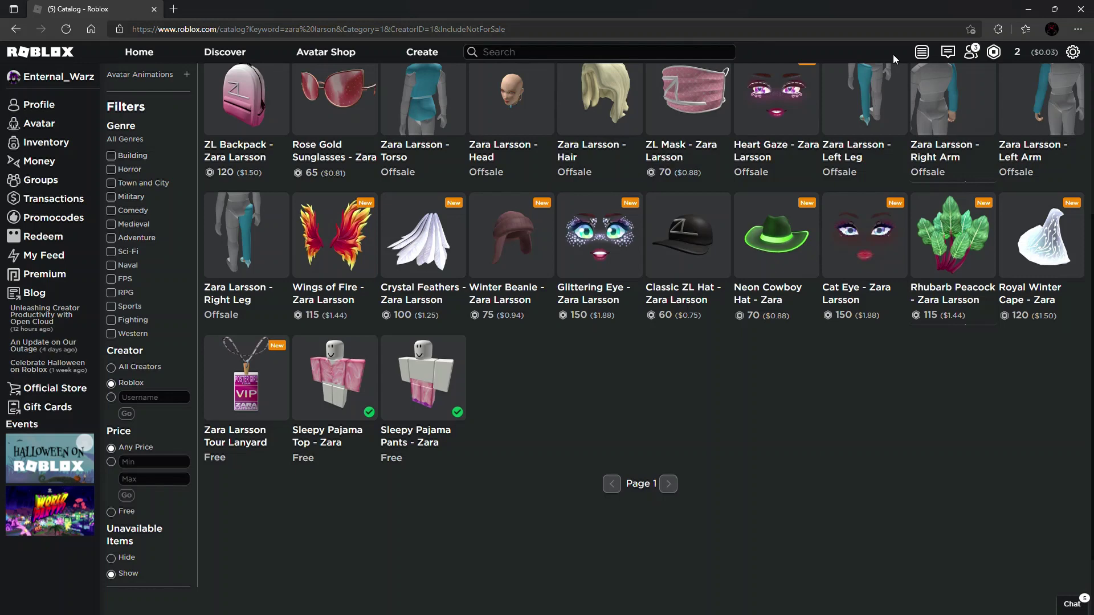
mouse_move(246, 523)
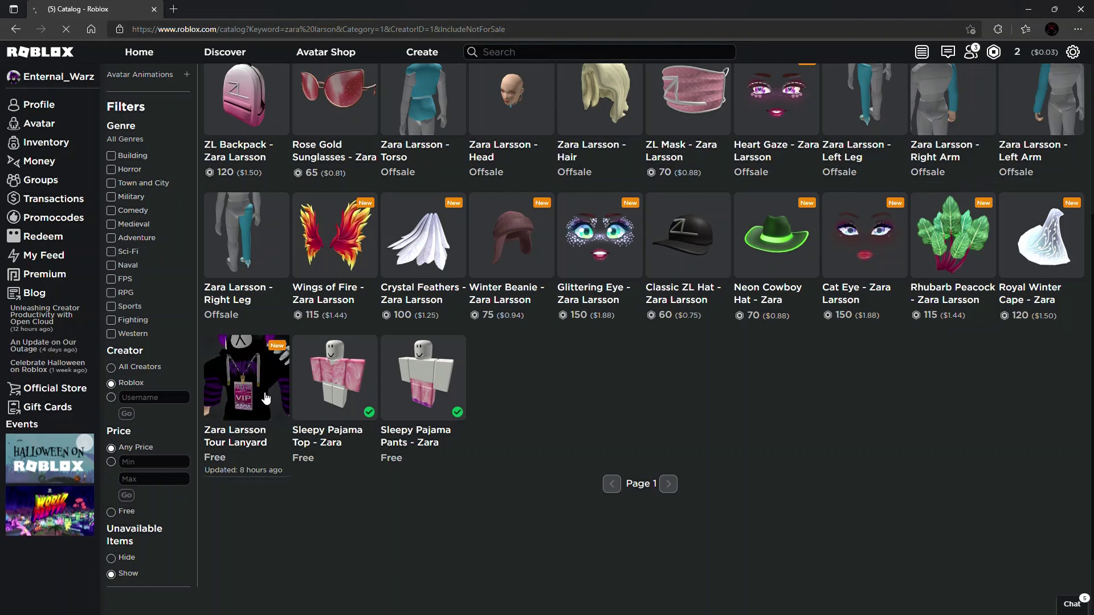
Step: Open the Zara Larsson Tour Lanyard page and get it for free
click(247, 376)
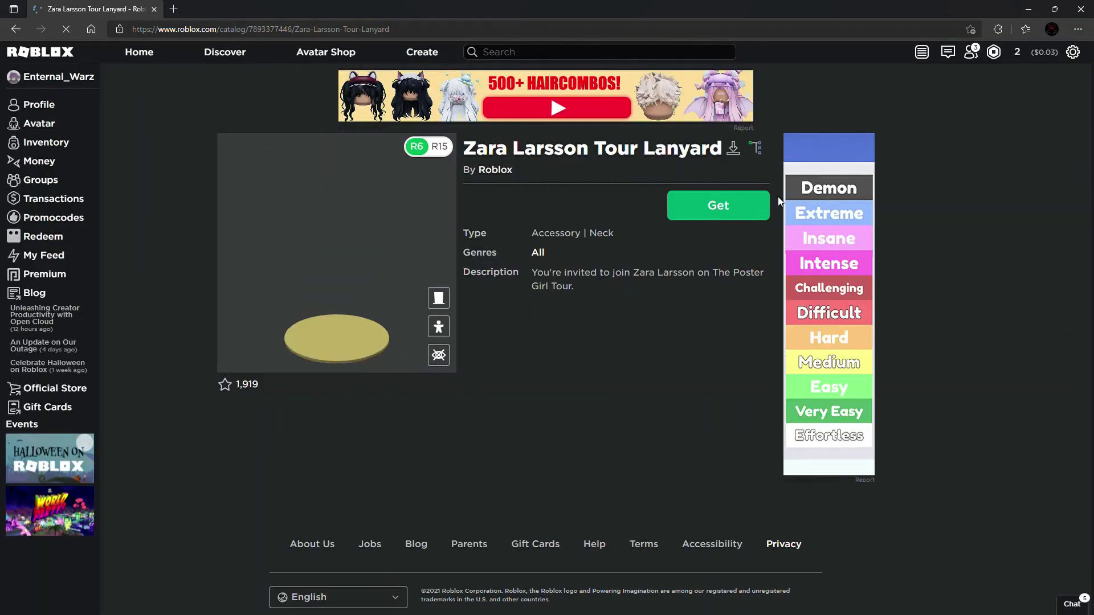
click(718, 205)
click(515, 403)
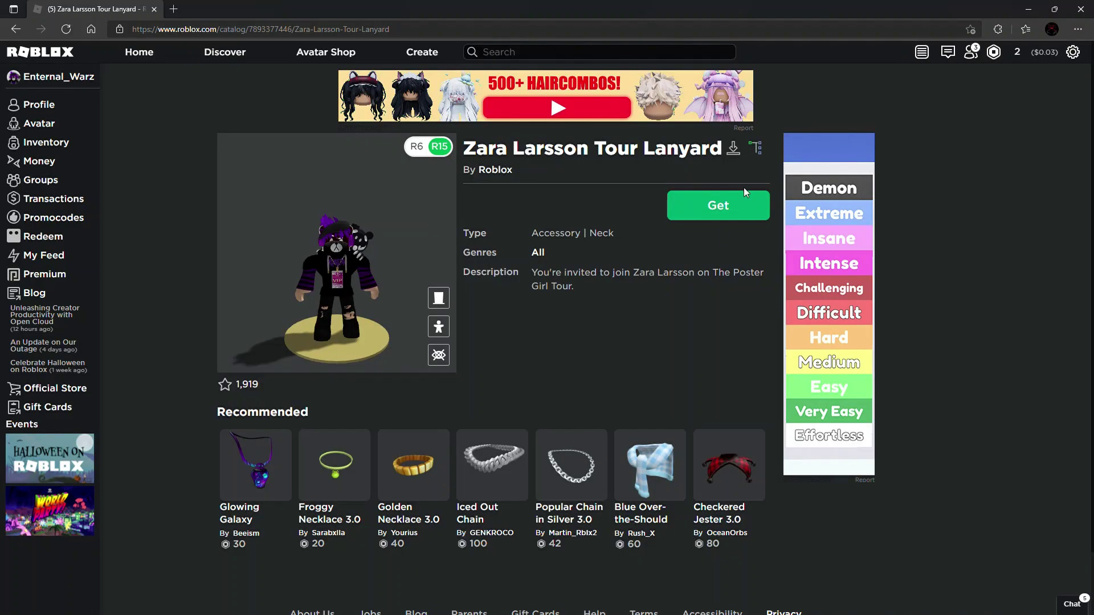